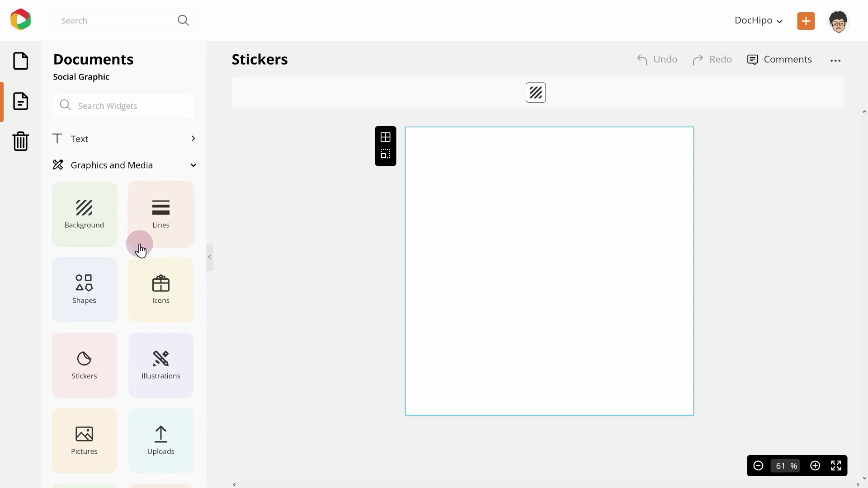
Step: Open the Stickers library and scroll the category list down to Motivational Word Art
left_click(100, 386)
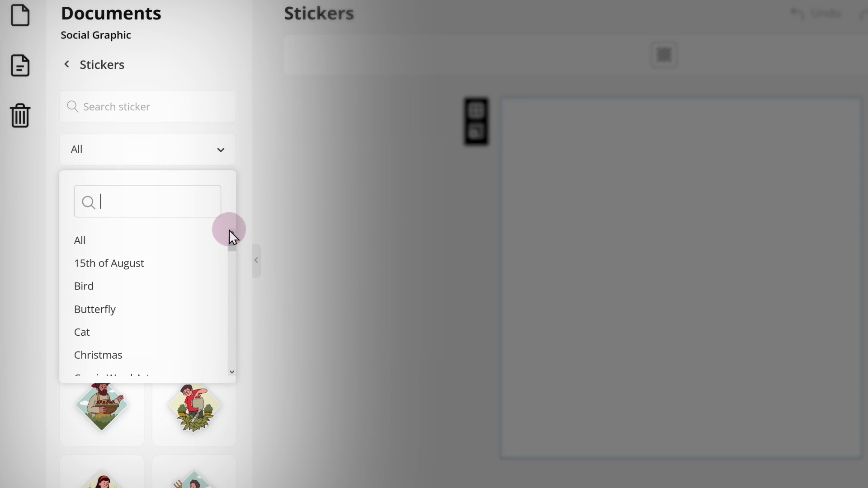
left_click_drag(188, 247, 231, 321)
left_click_drag(228, 362, 221, 296)
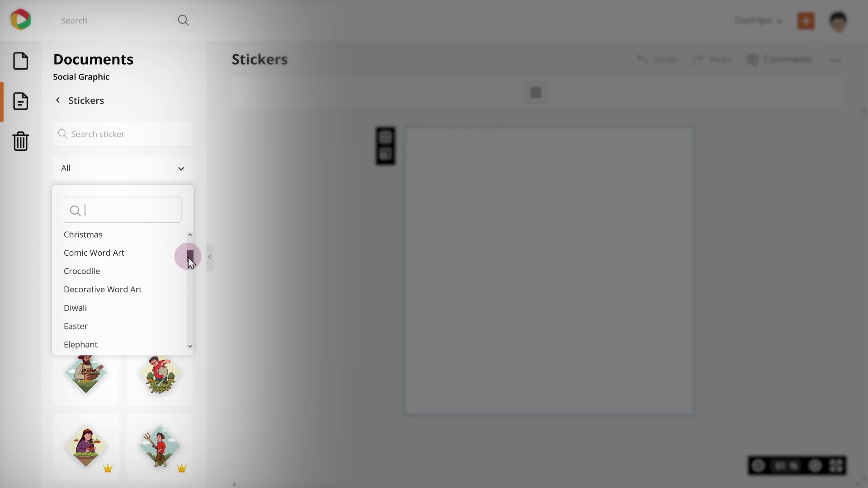
left_click_drag(188, 257, 188, 243)
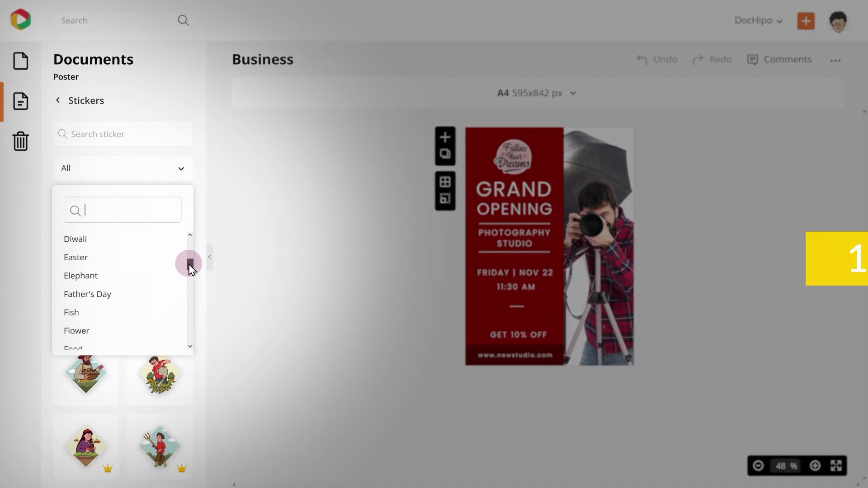
left_click_drag(188, 264, 185, 296)
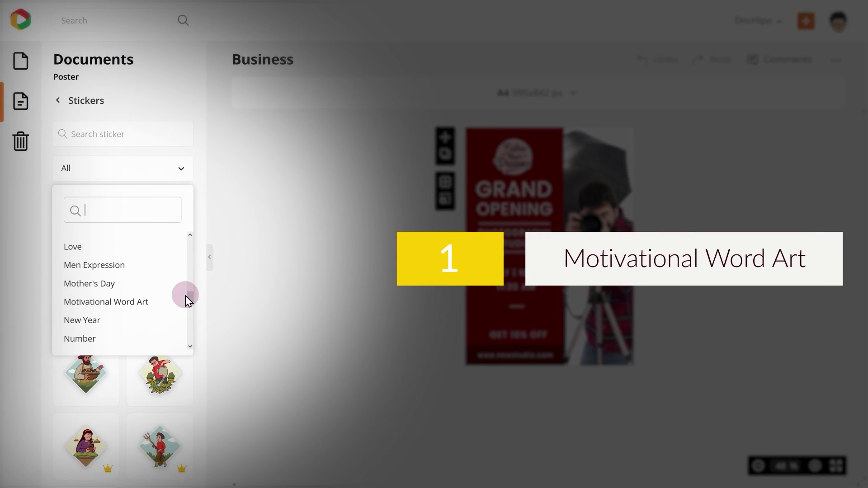
Step: Filter to Motivational Word Art and place a Follow Your Dreams sticker on the Grand Opening poster
left_click(142, 302)
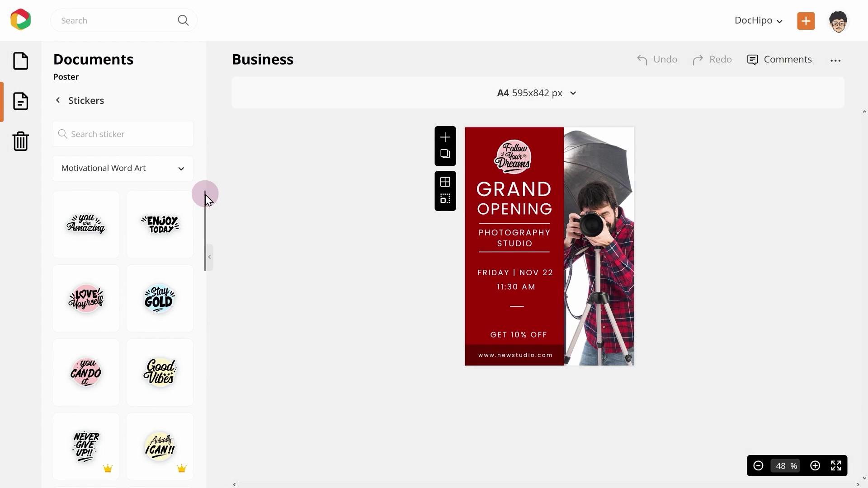
left_click_drag(206, 195, 211, 422)
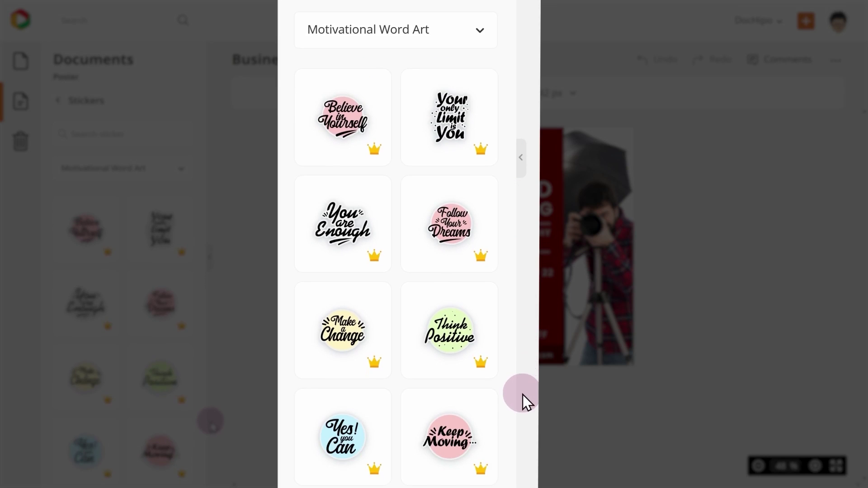
mouse_move(182, 353)
left_click(160, 300)
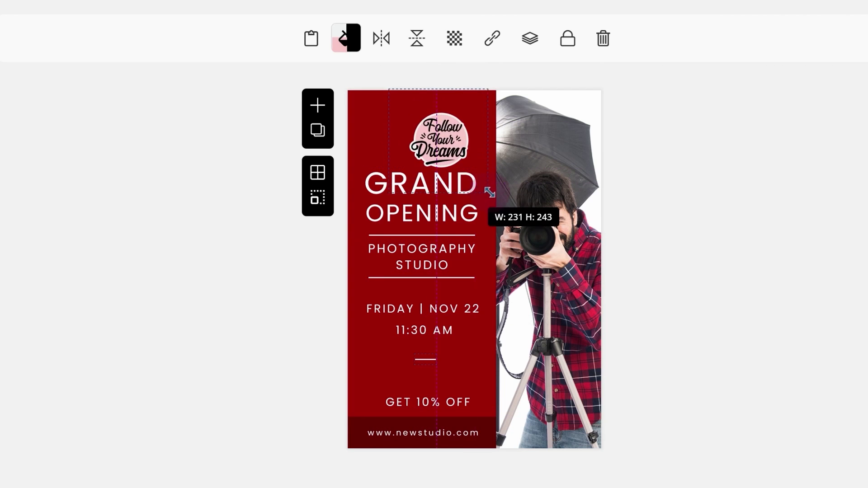
left_click(292, 262)
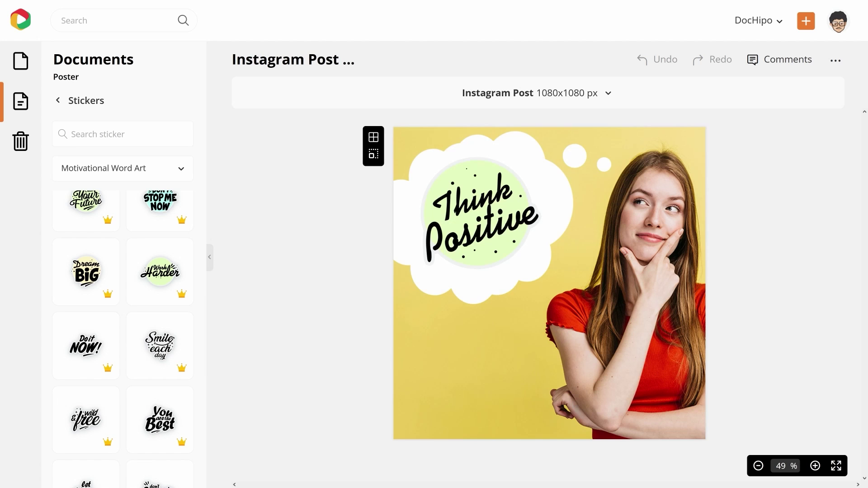
Step: Switch the sticker category to Elephant, then reopen the category list
left_click(180, 210)
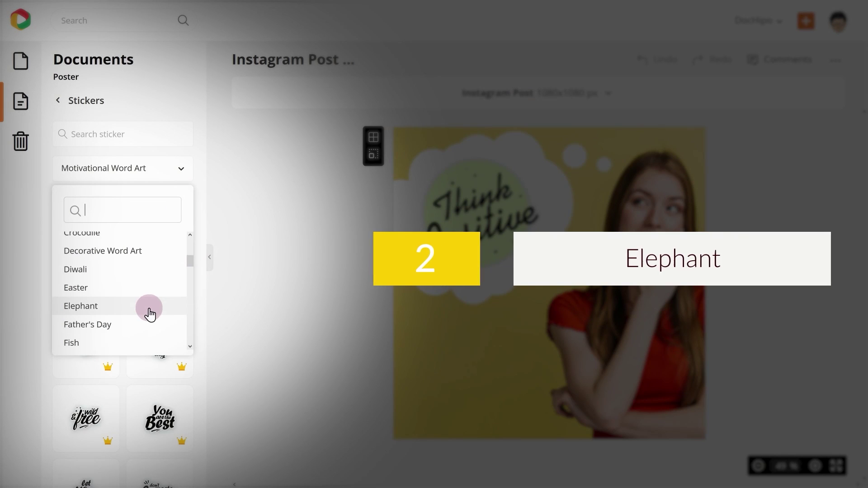
left_click(150, 311)
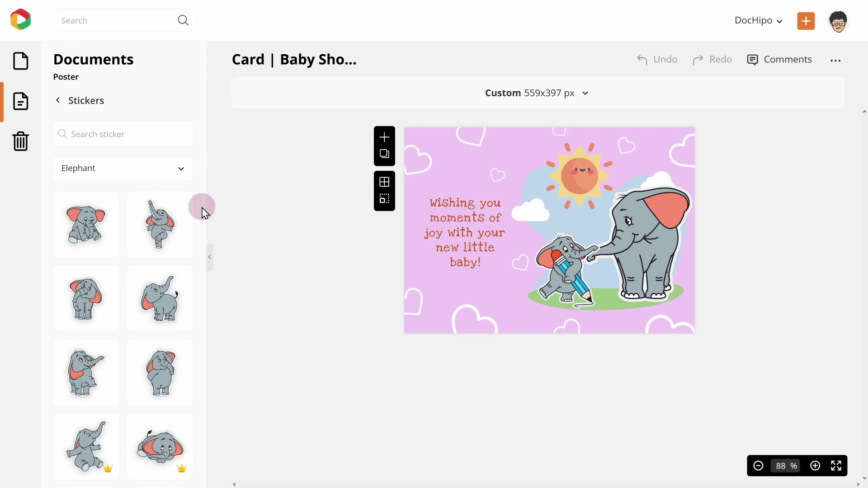
left_click(180, 168)
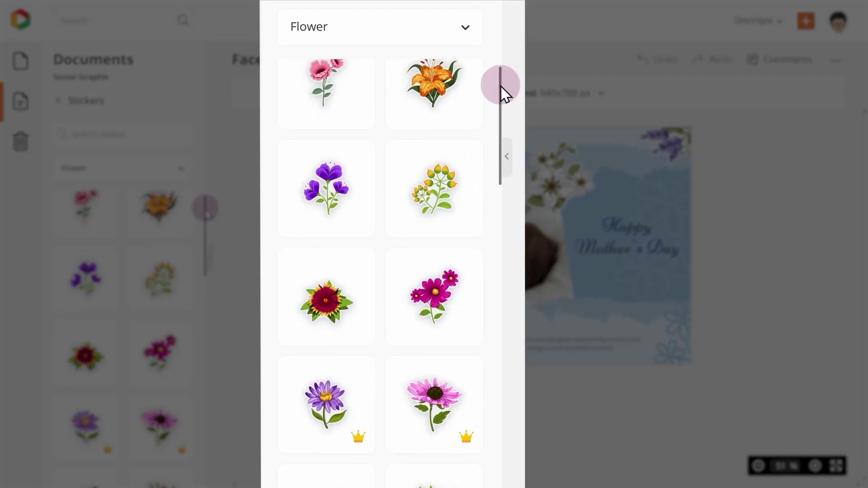
Step: Browse the Flower stickers, then switch the sticker category to Food
left_click_drag(204, 203, 206, 271)
left_click_drag(501, 177, 500, 238)
left_click_drag(502, 297, 497, 408)
left_click_drag(203, 426, 203, 405)
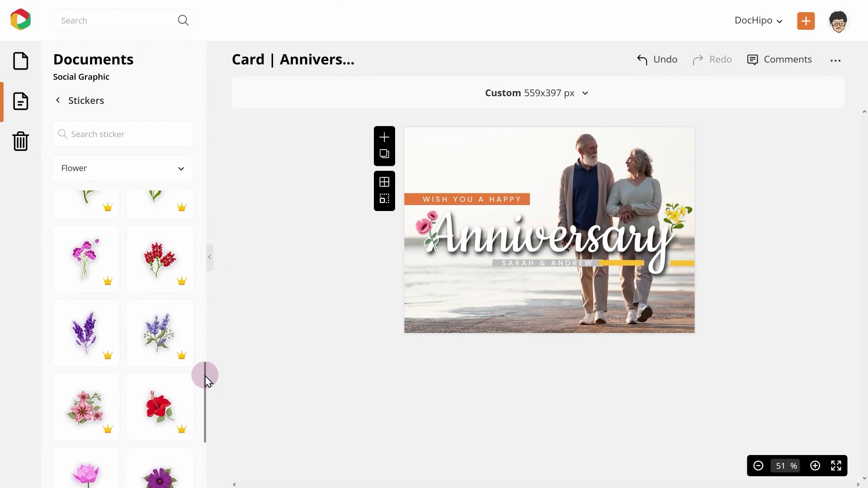
left_click_drag(206, 339, 205, 296)
left_click_drag(207, 264, 208, 233)
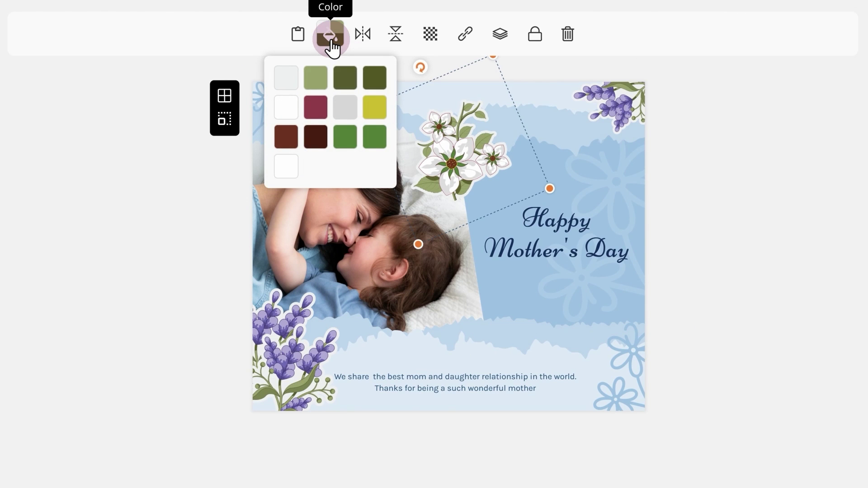
left_click(134, 268)
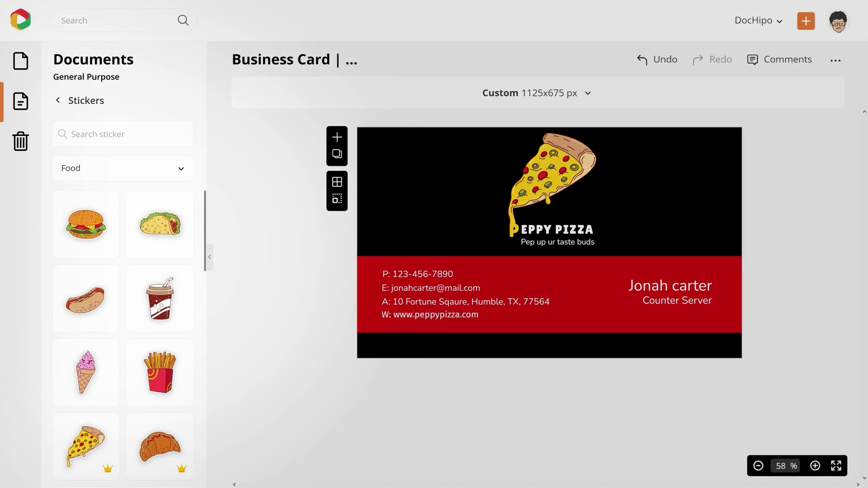
Step: Expand the sticker category list to pick the next category
left_click(181, 168)
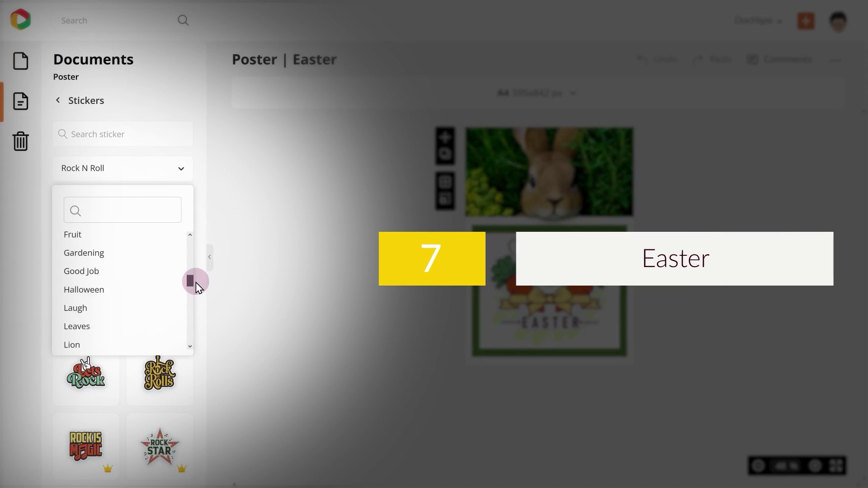
Step: Scroll the category list and select the Easter sticker category
left_click_drag(190, 281, 192, 266)
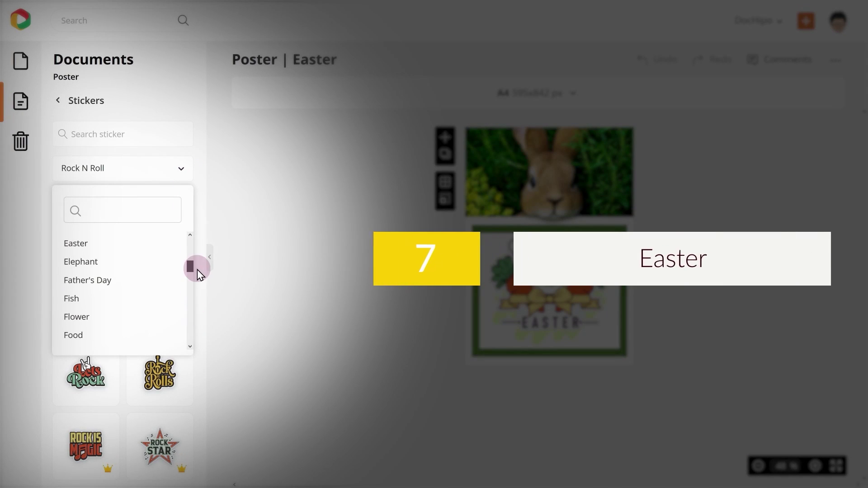
left_click(135, 245)
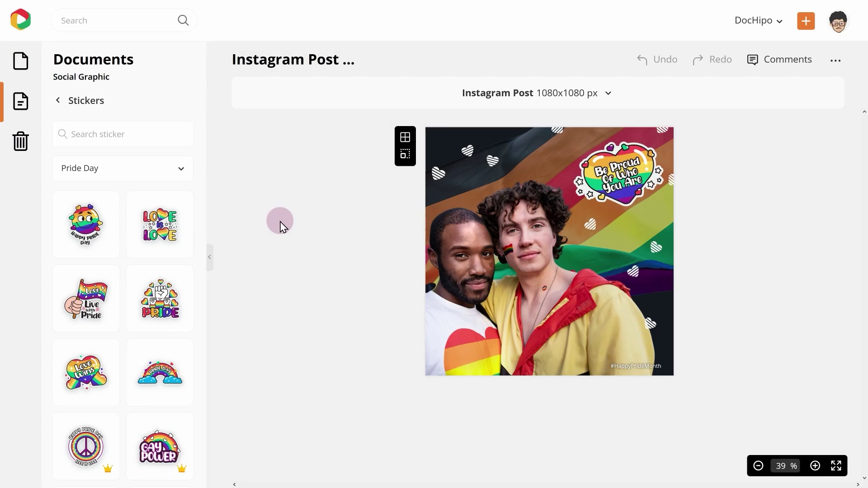
Step: Browse the Pride Day stickers, then switch the category to Santa Claus
left_click_drag(206, 199, 213, 433)
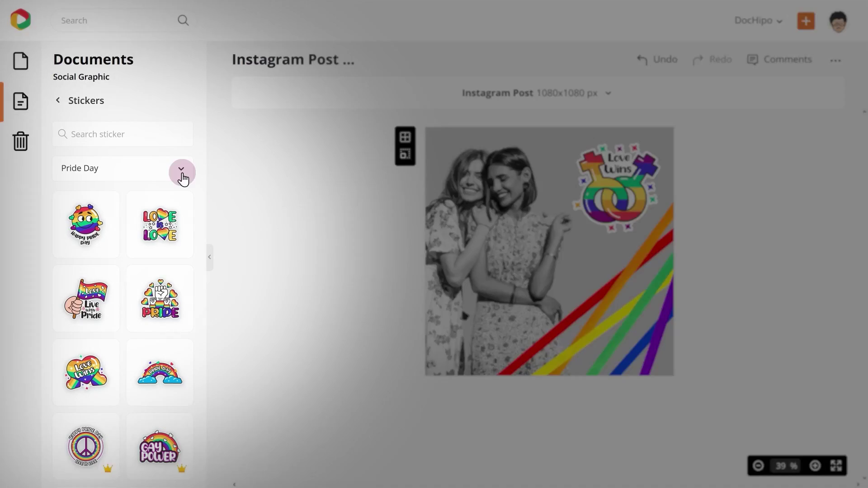
left_click(181, 174)
left_click(172, 316)
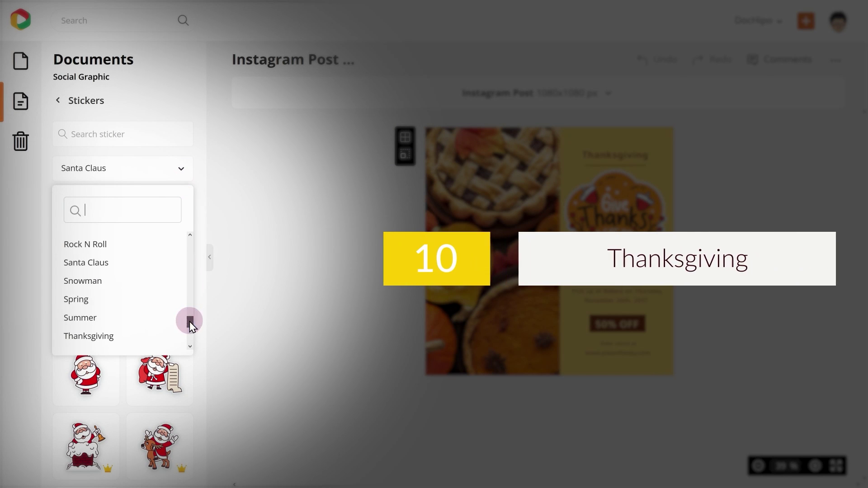
Step: Scroll down through the Thanksgiving sticker thumbnails in the library
left_click_drag(204, 213, 213, 402)
scroll(512, 398, "down", 2)
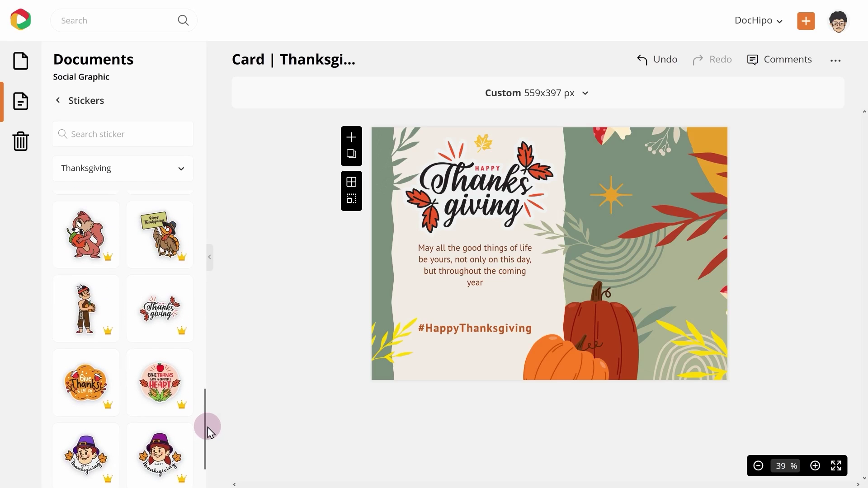
left_click_drag(207, 427, 210, 402)
left_click_drag(210, 402, 209, 350)
left_click_drag(209, 351, 209, 286)
left_click_drag(209, 286, 210, 260)
left_click_drag(209, 259, 202, 215)
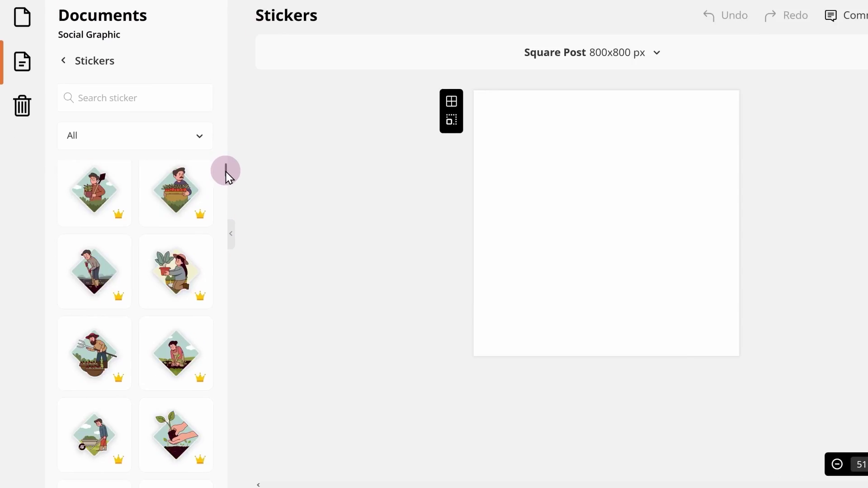
left_click_drag(225, 169, 304, 127)
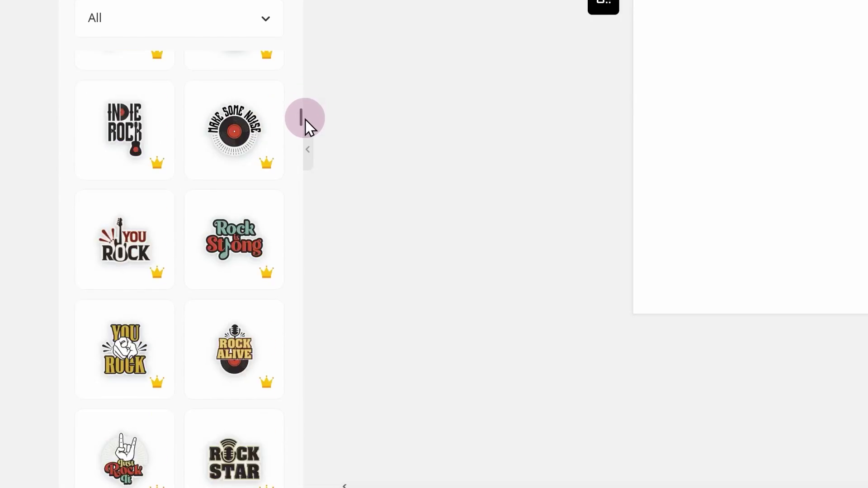